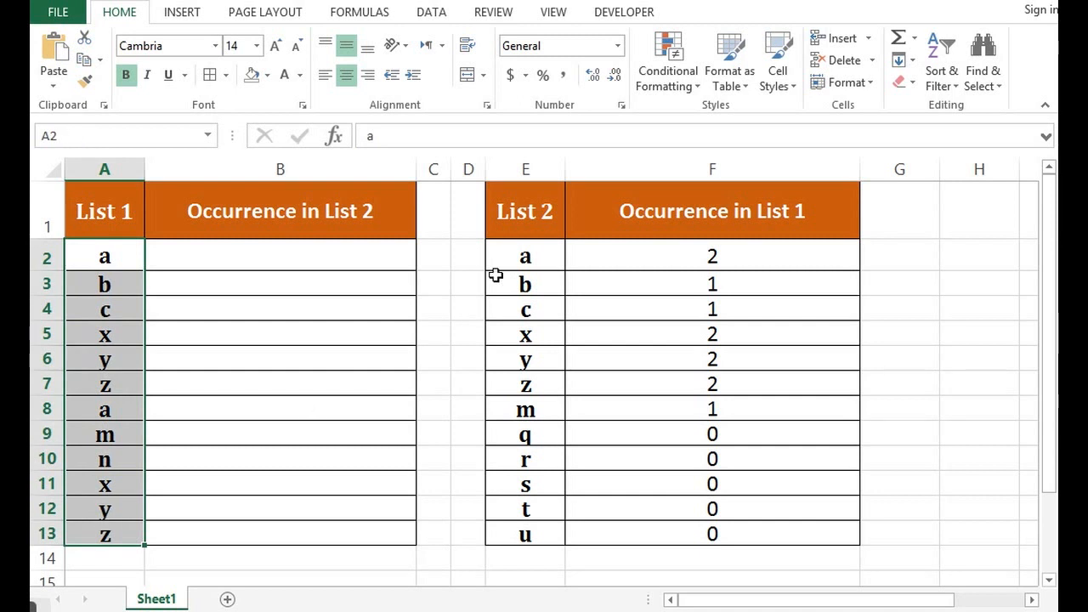
# Clear the existing counts from F2:F13 in the "Occurrence in List 1" column
pyautogui.moveTo(522, 258); pyautogui.dragTo(534, 526)
pyautogui.moveTo(685, 255); pyautogui.dragTo(717, 532)
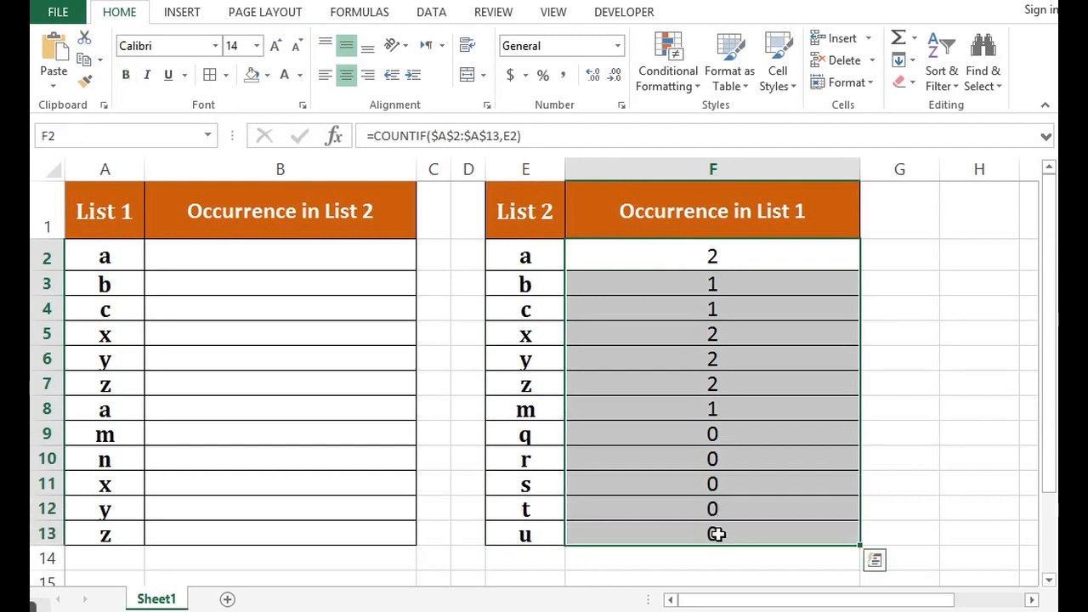
pyautogui.press('Delete')
# Enter the formula =COUNTIF(E2:E13,A2) in B2 to count the first List 1 item within List 2
pyautogui.click(248, 249)
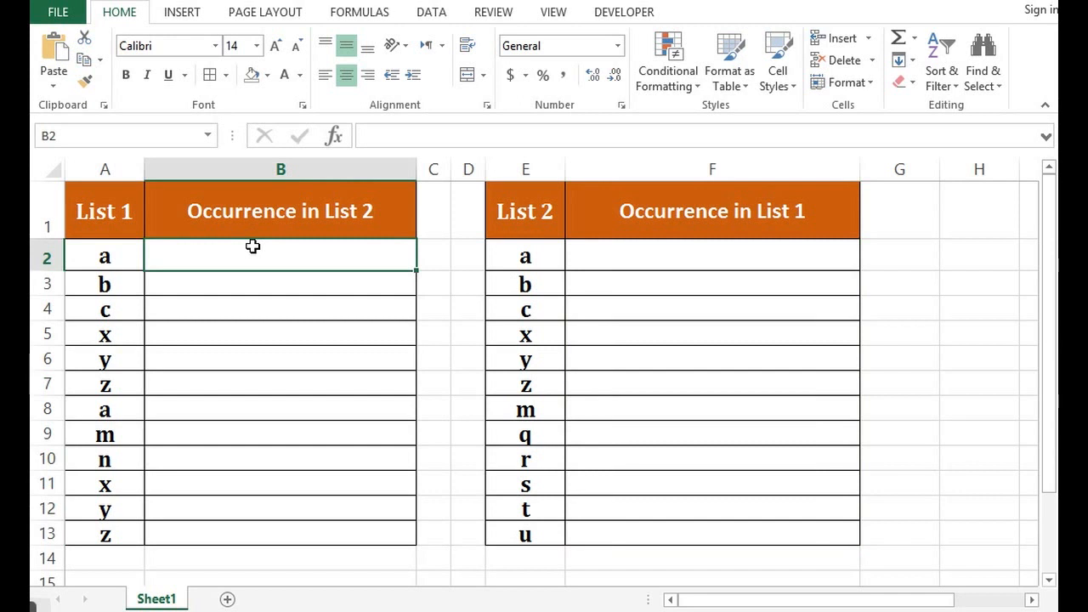
pyautogui.moveTo(106, 257); pyautogui.dragTo(97, 525)
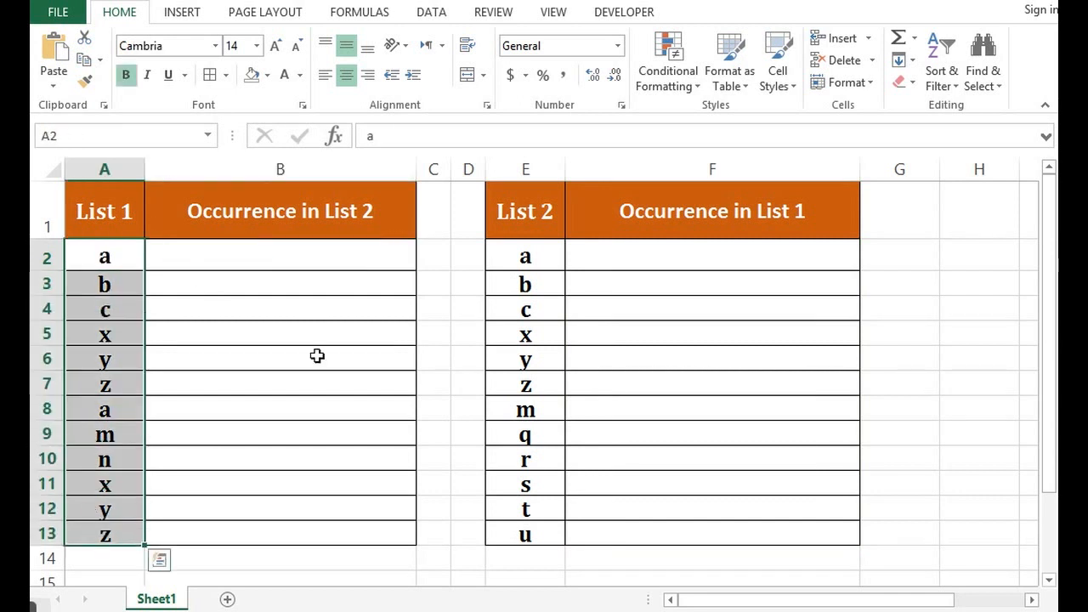
pyautogui.moveTo(530, 256); pyautogui.dragTo(542, 536)
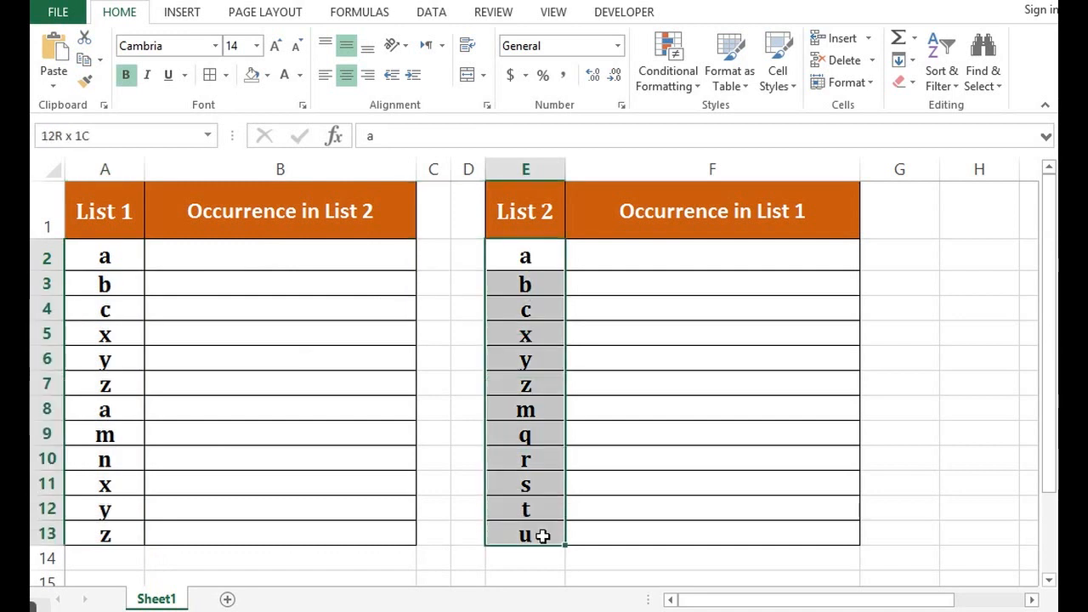
pyautogui.click(237, 263)
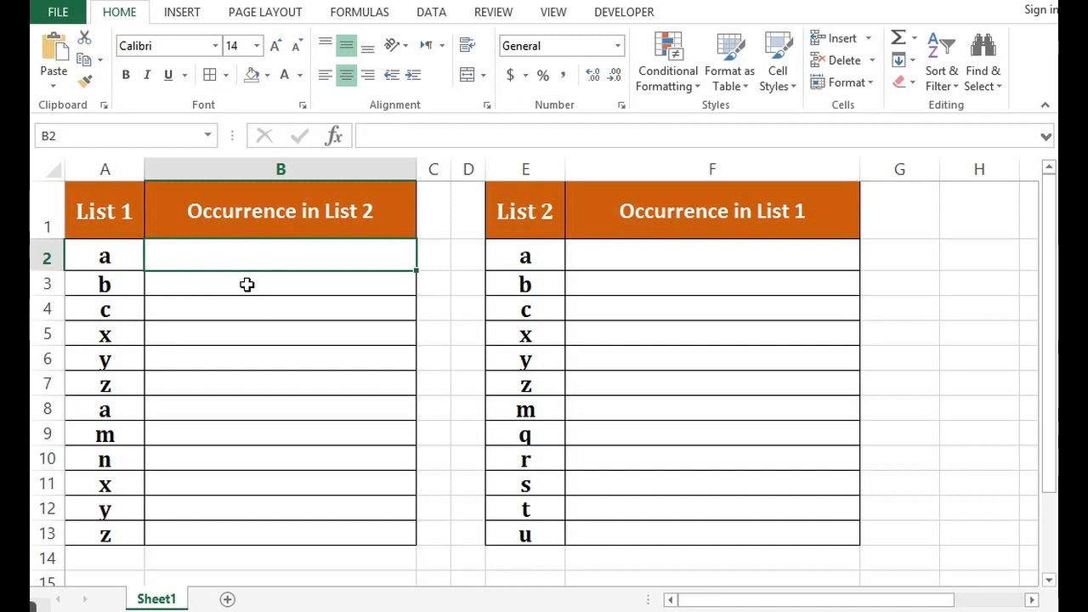
pyautogui.write('=')
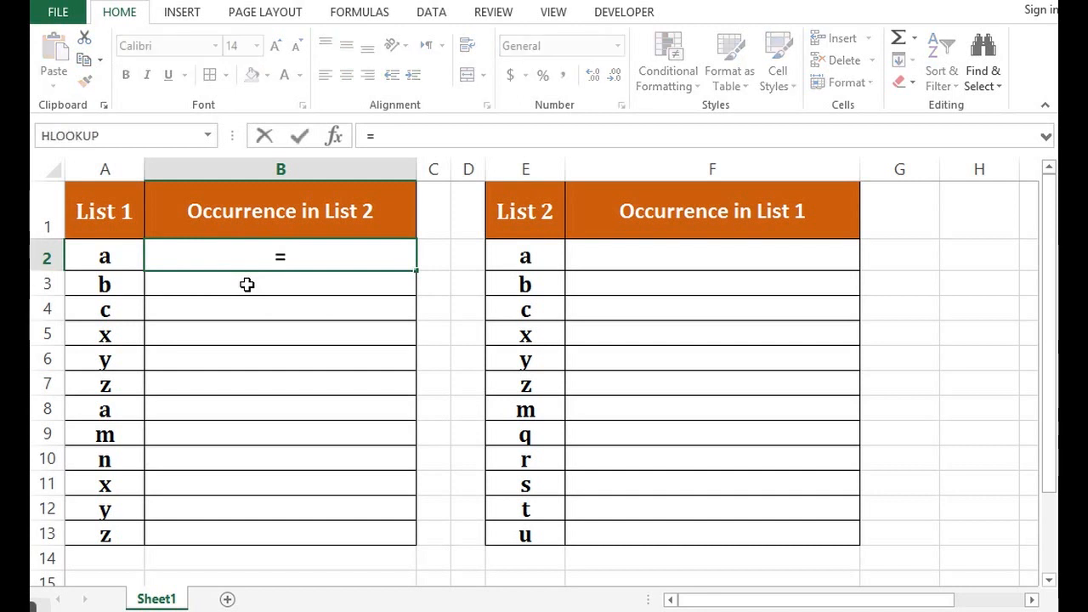
pyautogui.write('countif')
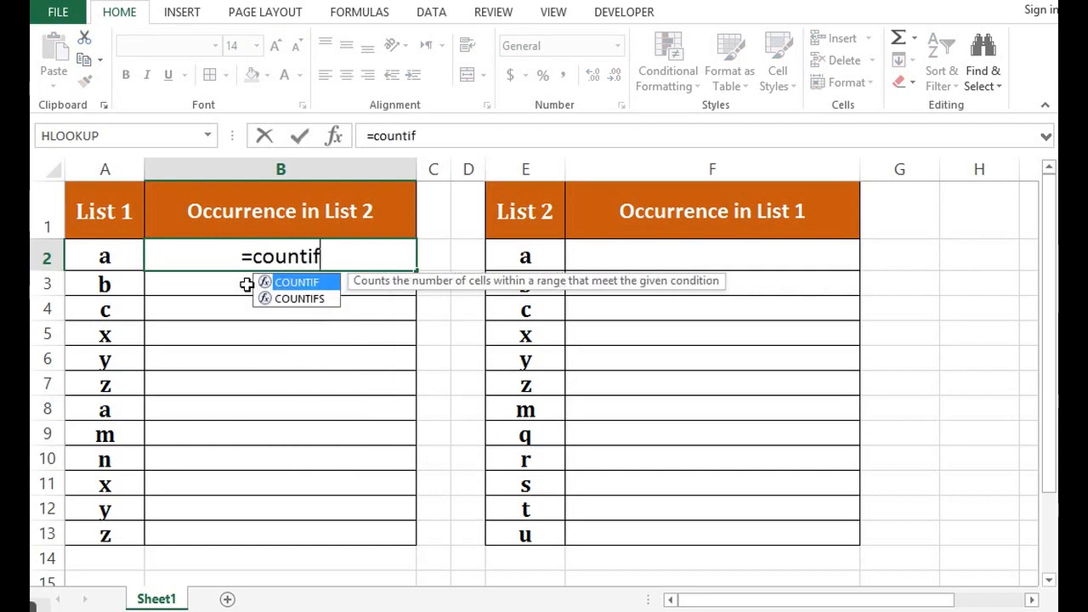
pyautogui.write('(')
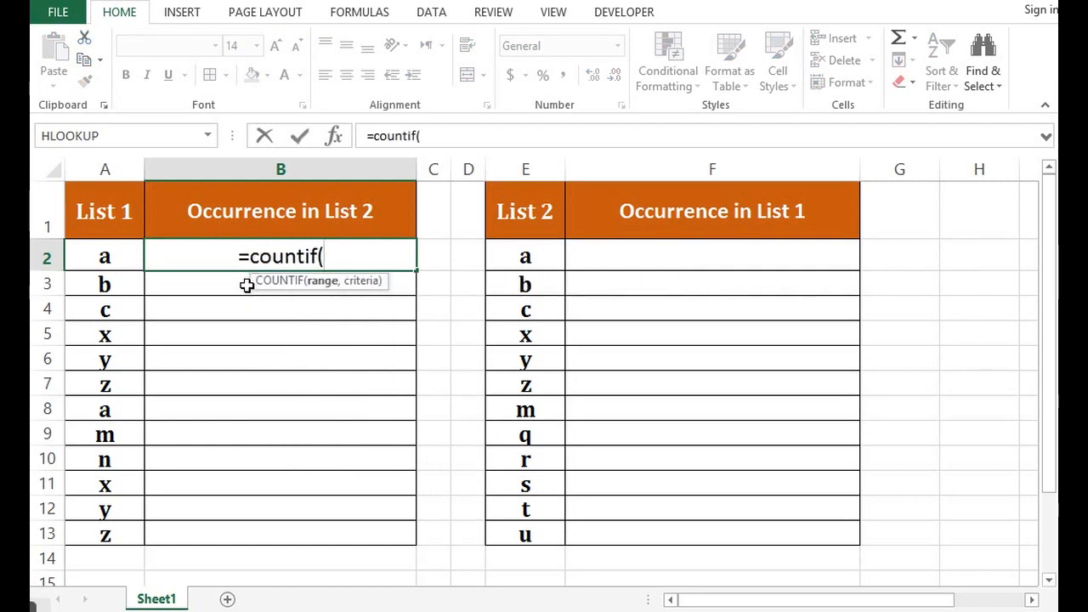
pyautogui.moveTo(507, 252); pyautogui.dragTo(533, 535)
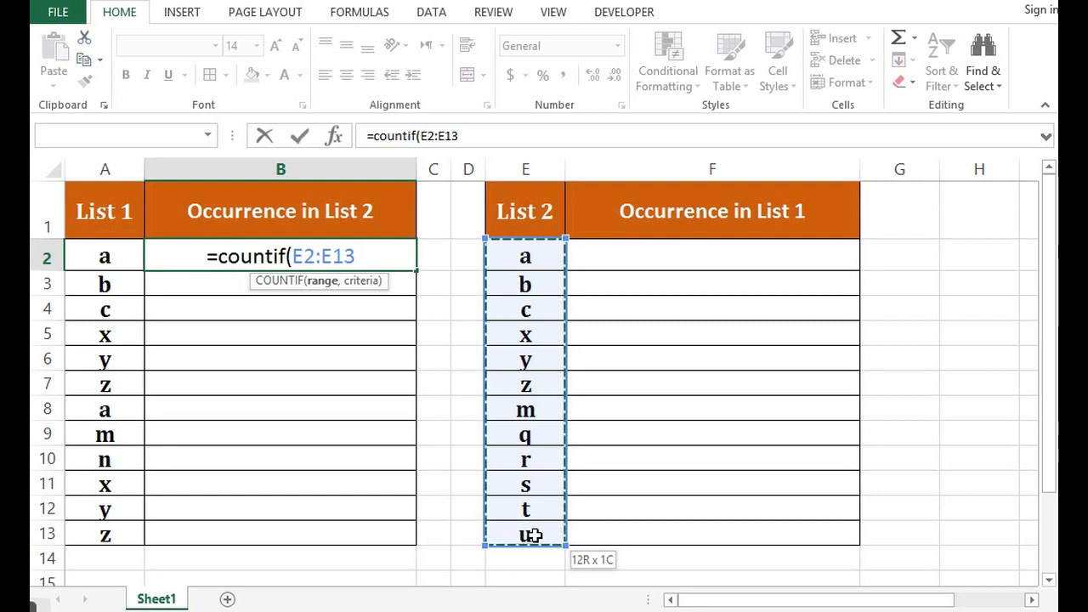
pyautogui.write(',')
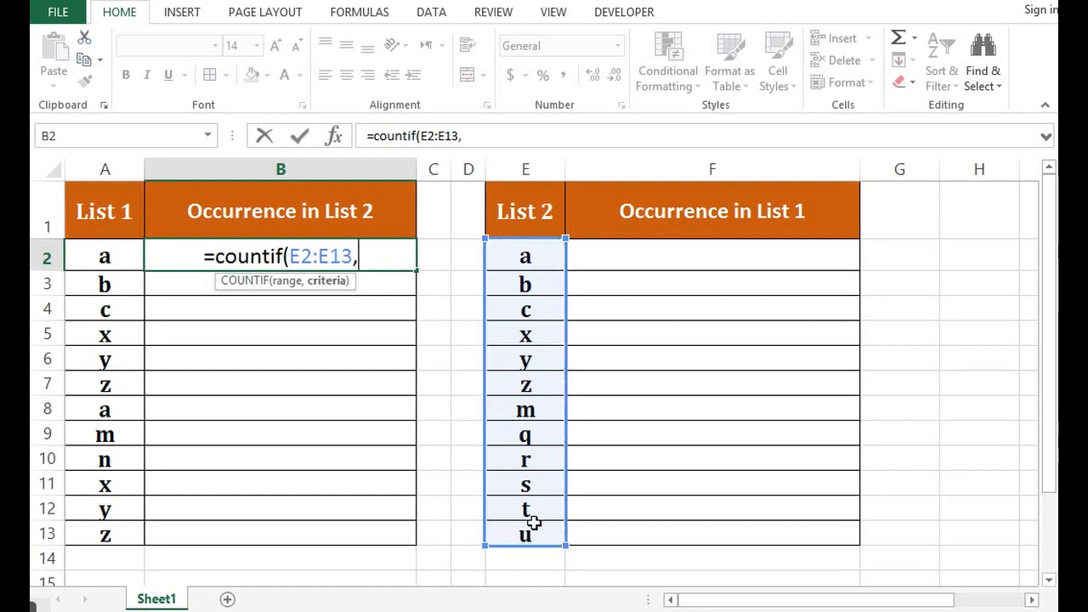
pyautogui.click(124, 258)
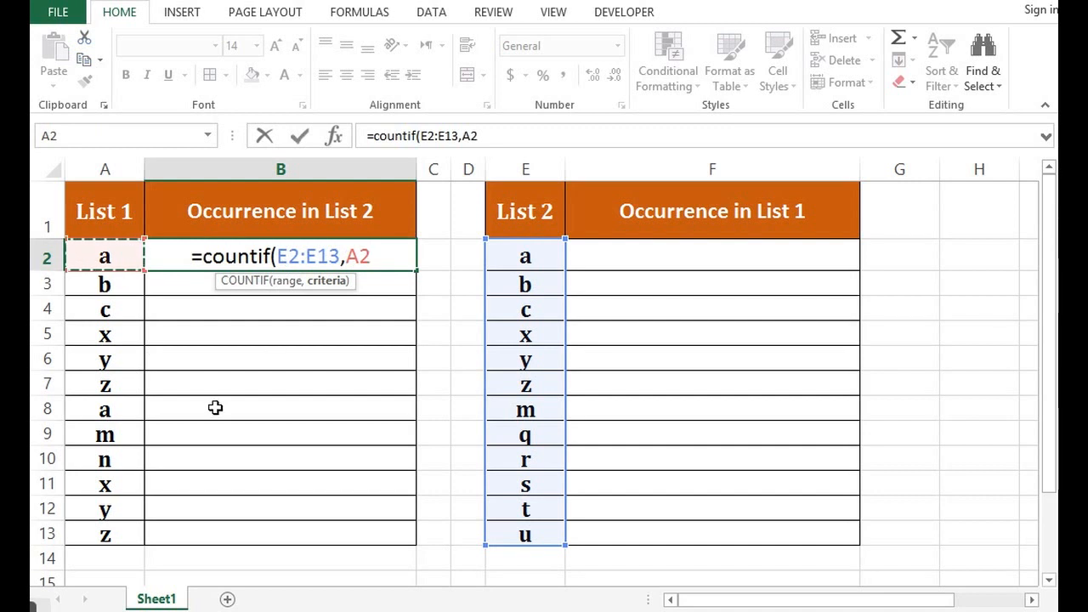
pyautogui.write(')')
pyautogui.press('Return')
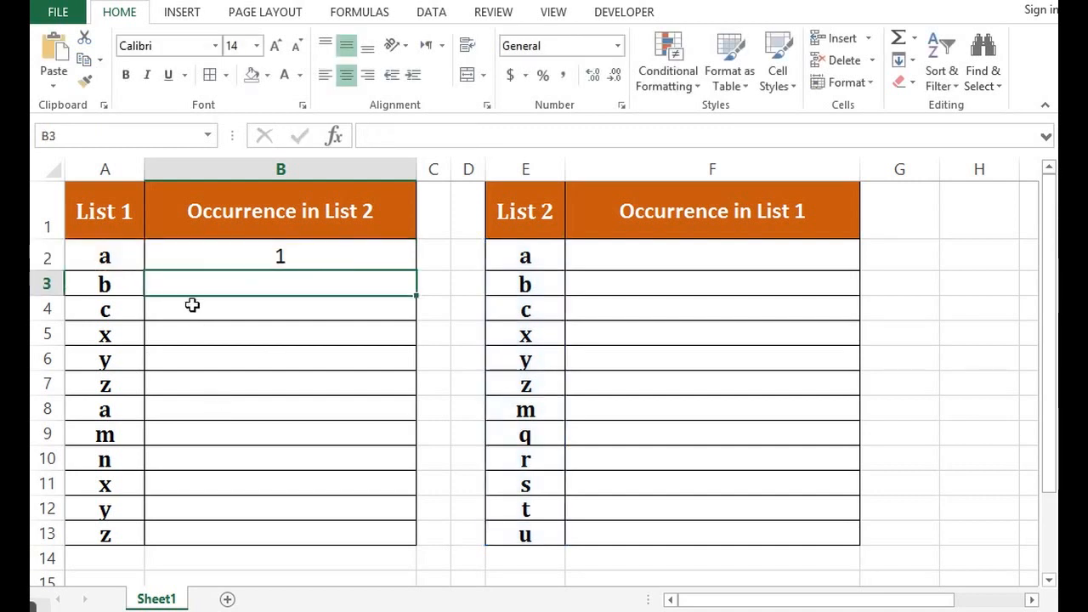
# Make the range in B2's formula absolute as $E$2:$E$13 and fill the formula down through B13
pyautogui.click(224, 249)
pyautogui.click(88, 256)
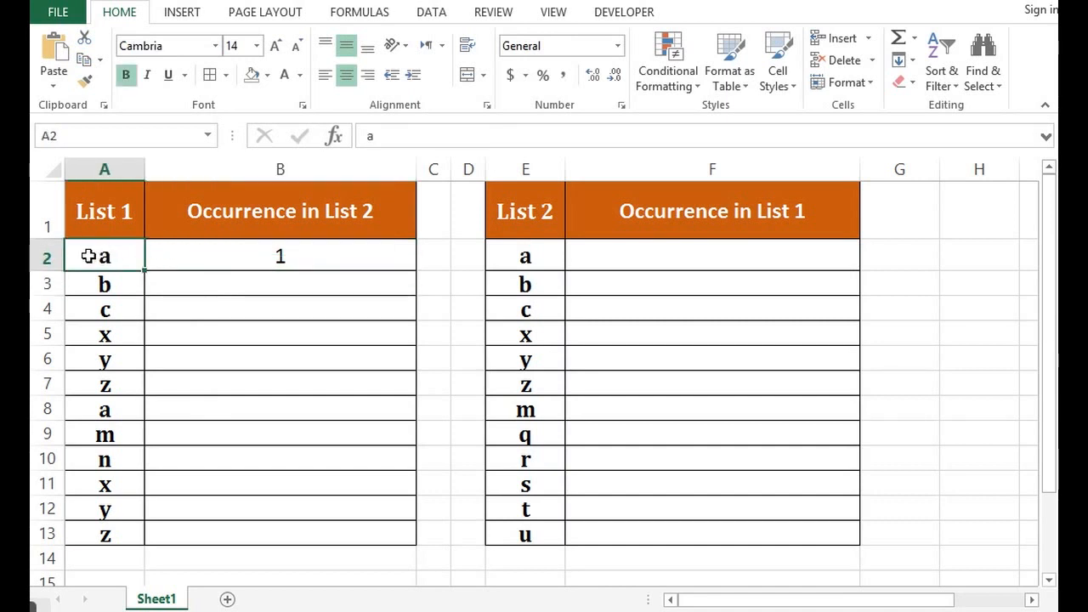
pyautogui.click(346, 268)
pyautogui.moveTo(527, 258); pyautogui.dragTo(530, 524)
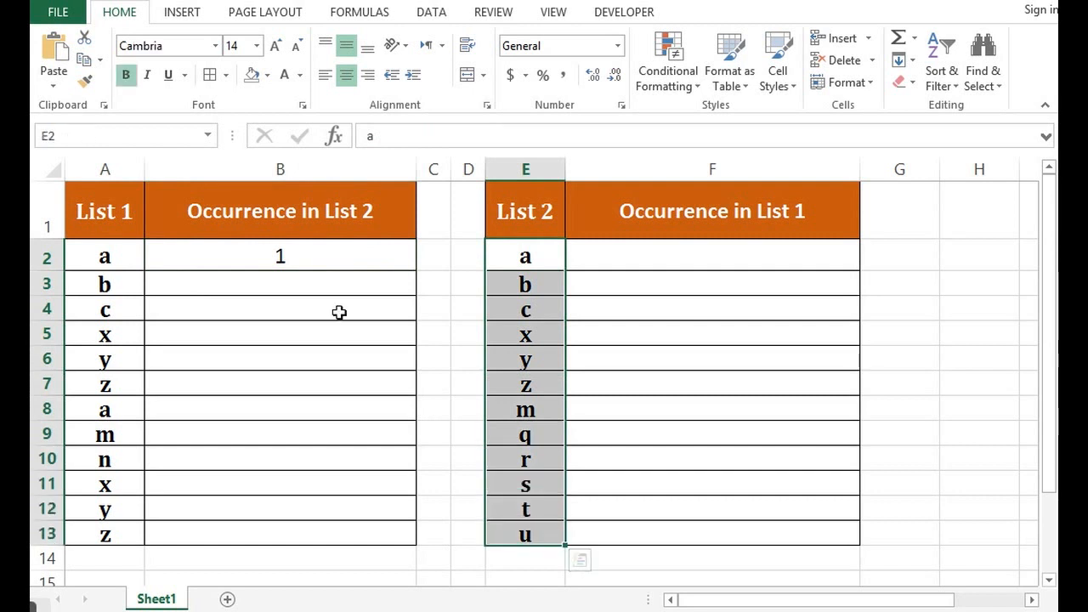
pyautogui.click(314, 254)
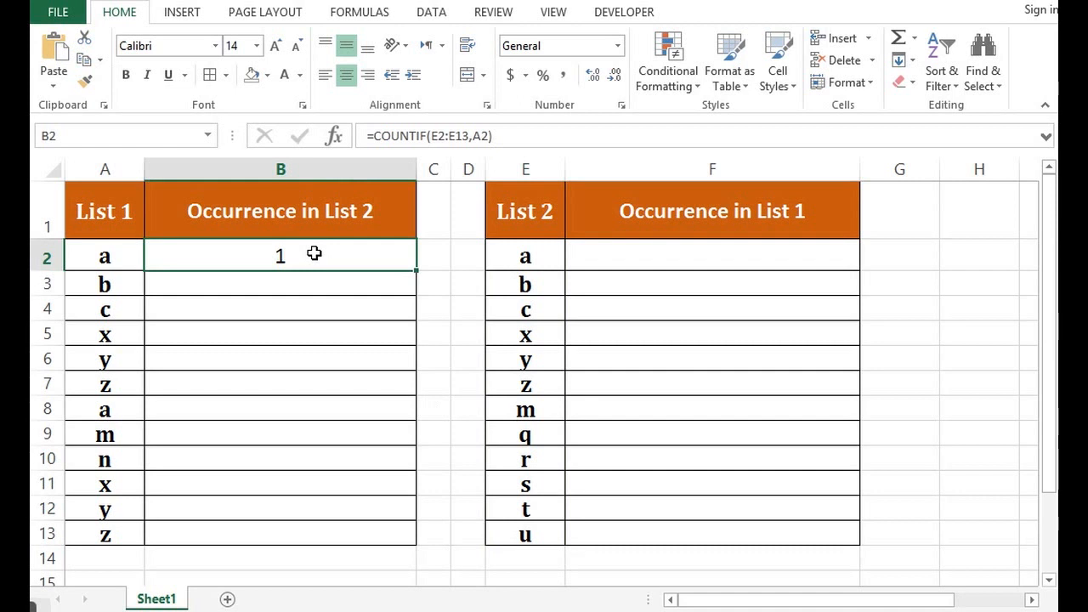
pyautogui.moveTo(432, 136); pyautogui.dragTo(469, 139)
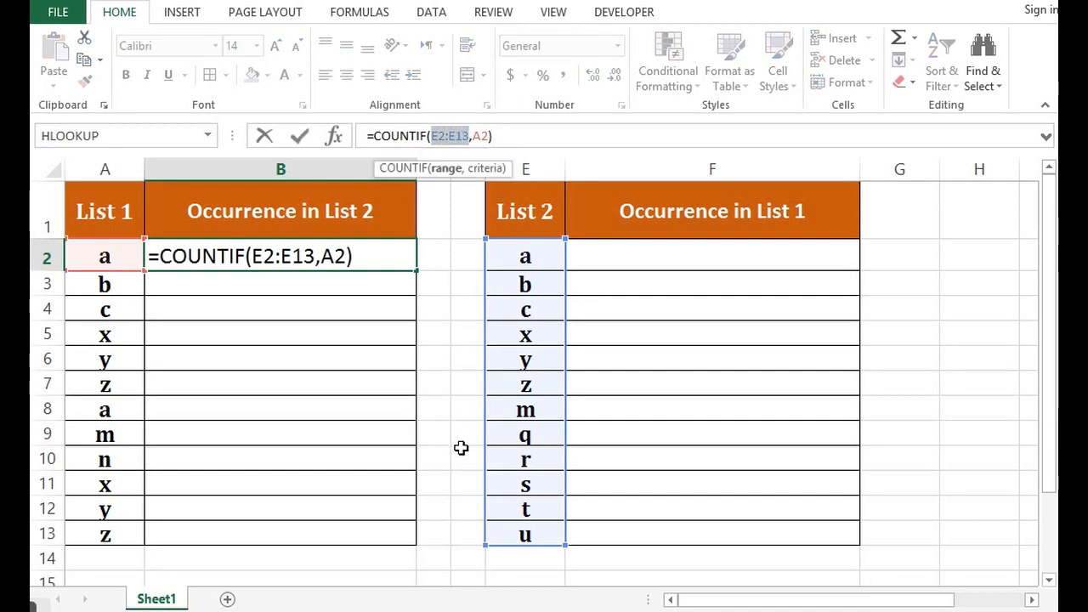
pyautogui.press('F4')
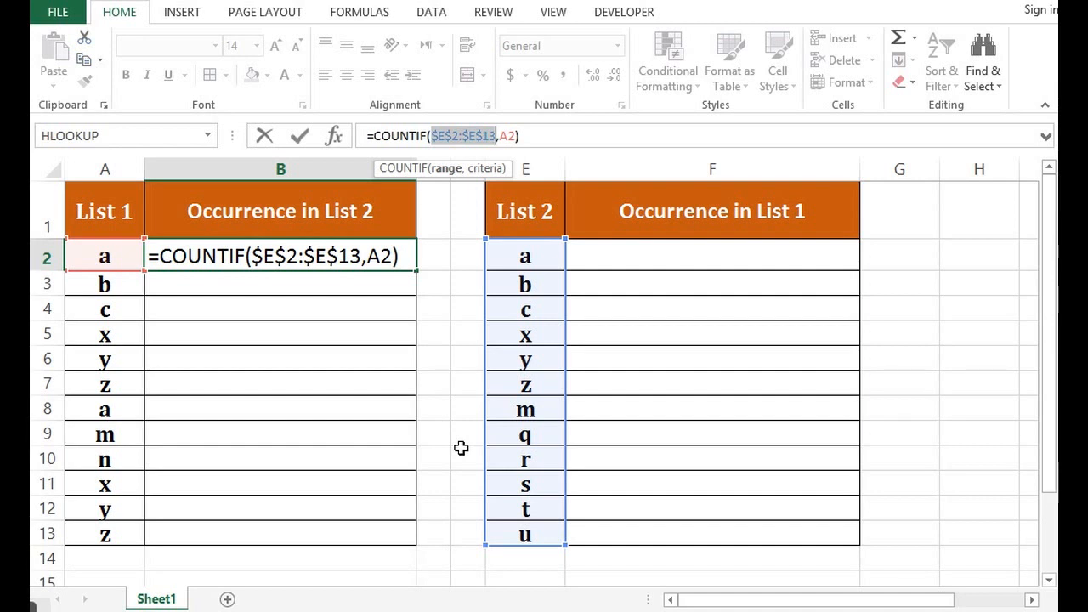
pyautogui.press('Return')
pyautogui.click(376, 257)
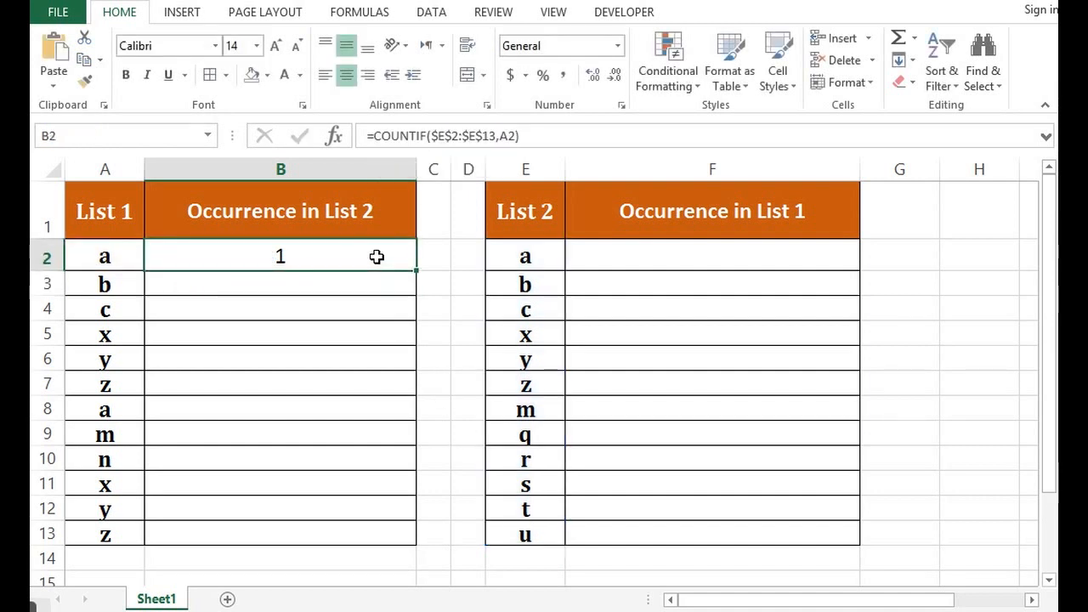
pyautogui.moveTo(416, 271); pyautogui.dragTo(419, 539)
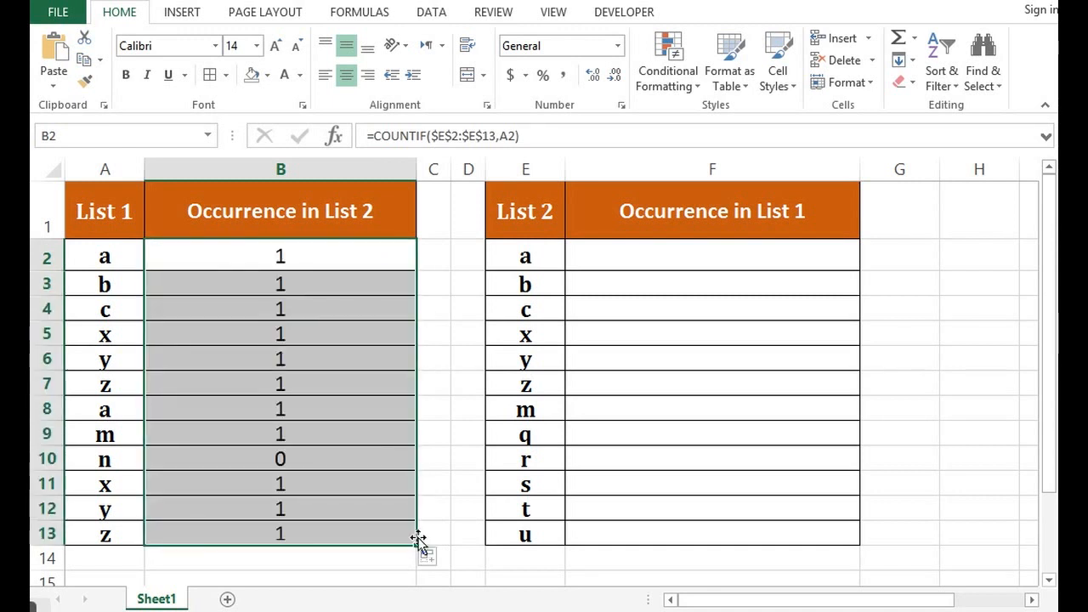
# Highlight the List 1 item n and its count, A10:B10, with a yellow fill
pyautogui.click(297, 456)
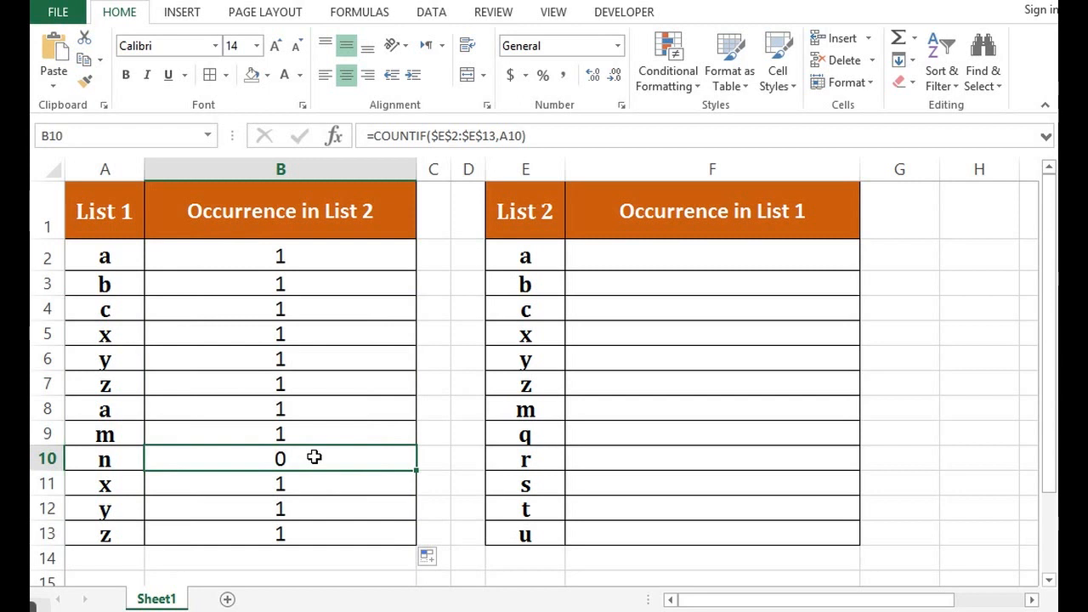
pyautogui.moveTo(116, 257); pyautogui.dragTo(277, 434)
pyautogui.moveTo(125, 479); pyautogui.dragTo(219, 530)
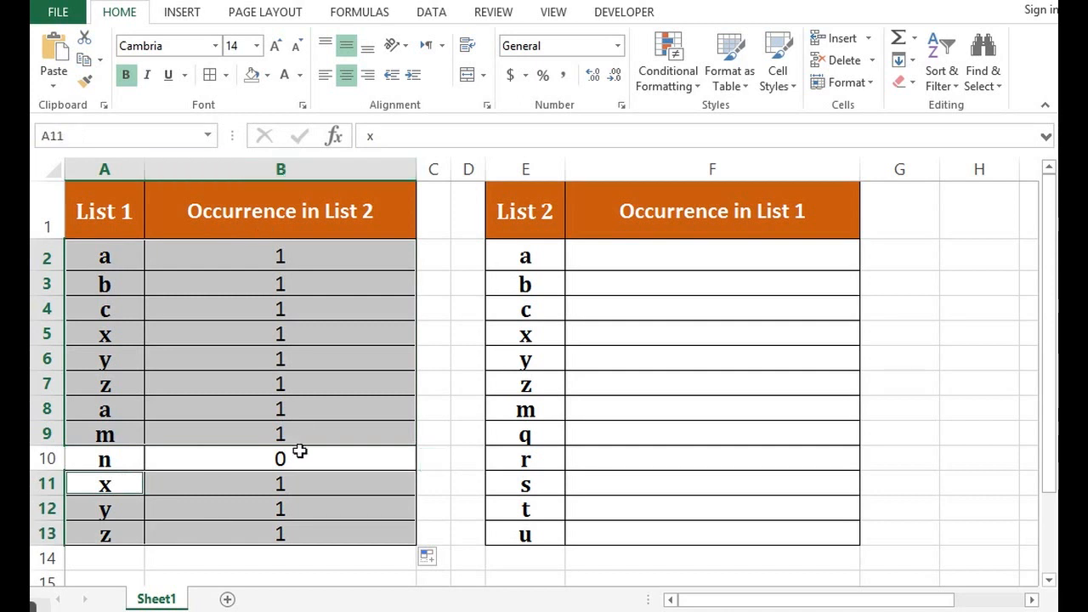
pyautogui.click(120, 460)
pyautogui.moveTo(141, 460); pyautogui.dragTo(211, 459)
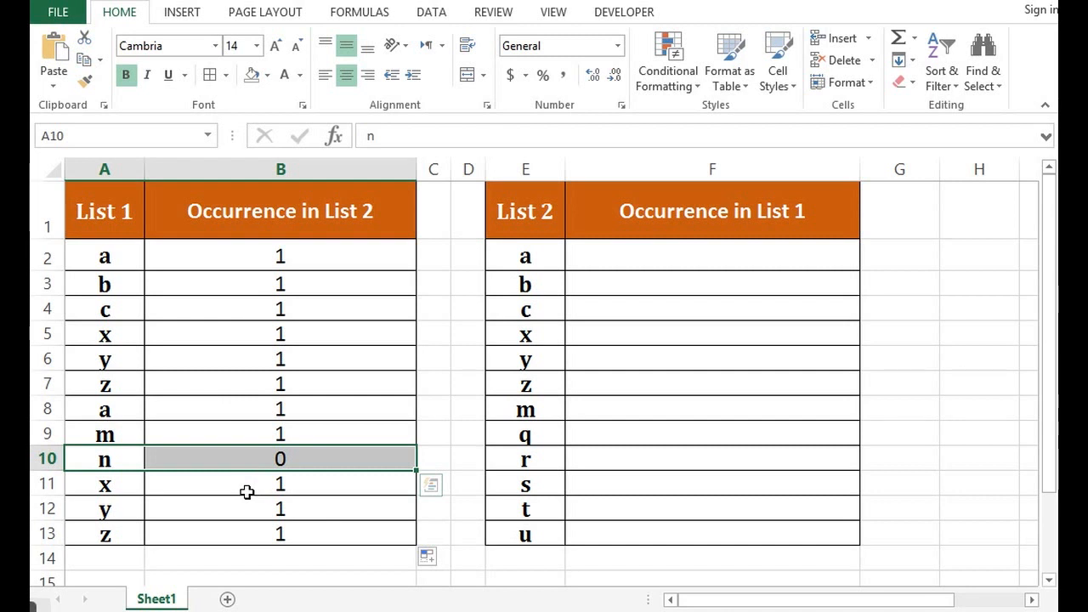
pyautogui.click(267, 75)
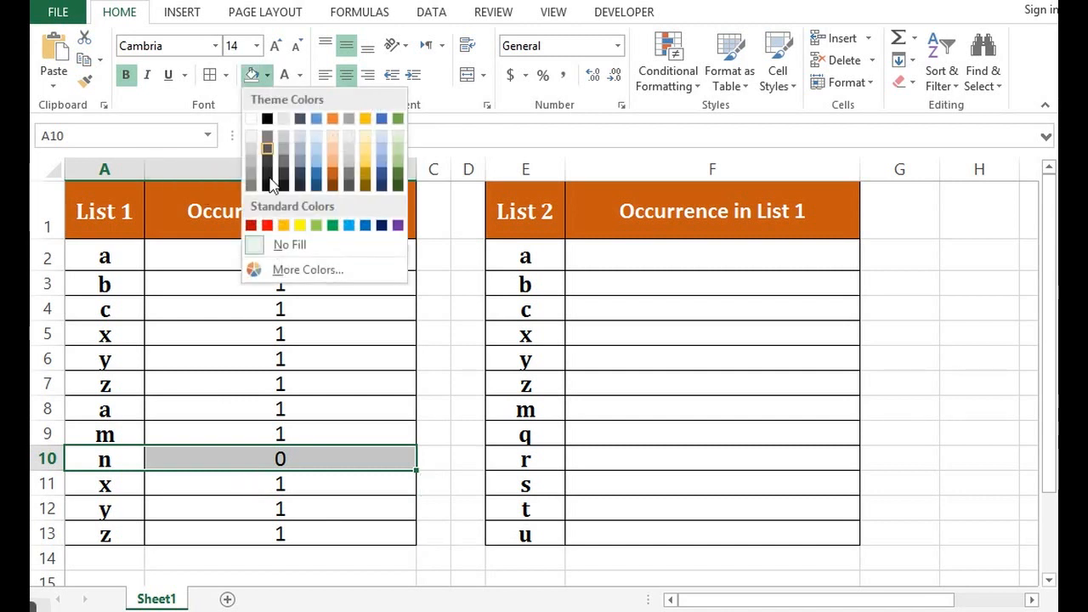
pyautogui.click(300, 225)
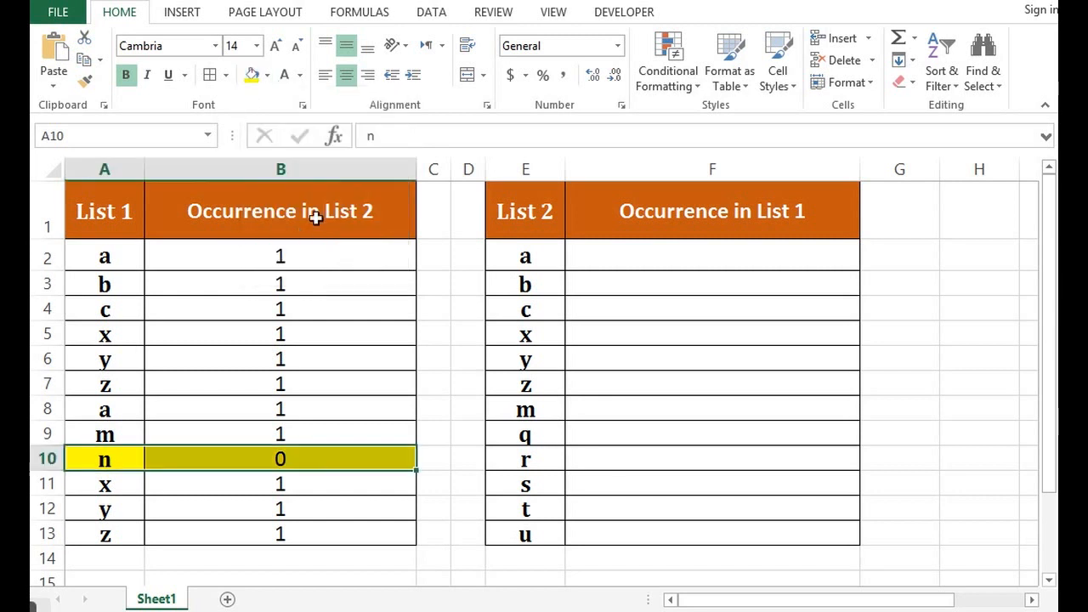
# Enter the formula =COUNTIF(A2:A13,E2) in F2 to count the first List 2 item within List 1
pyautogui.click(671, 255)
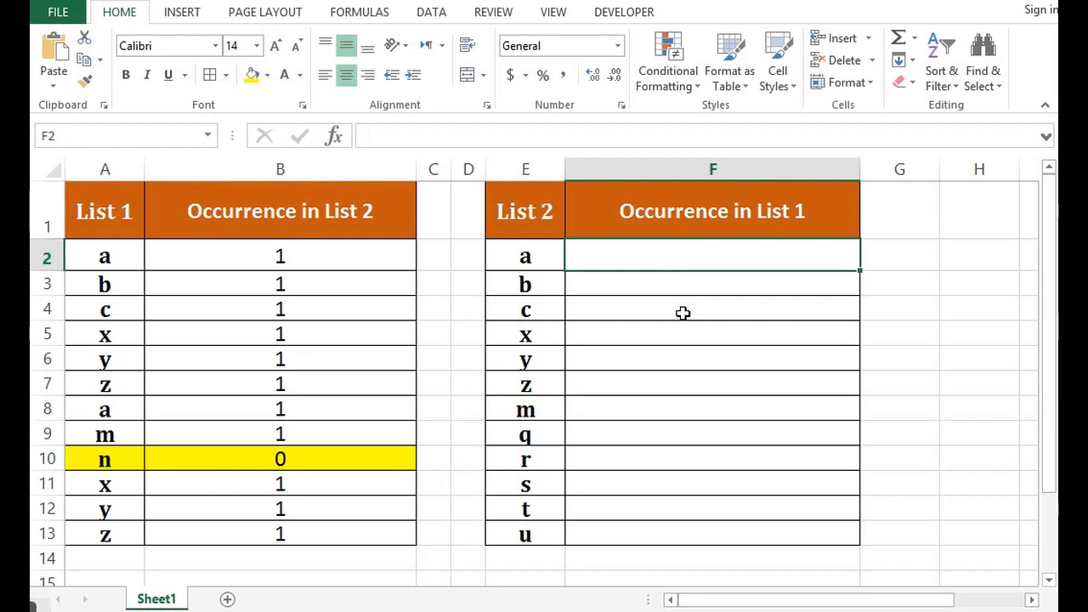
pyautogui.write('=countif')
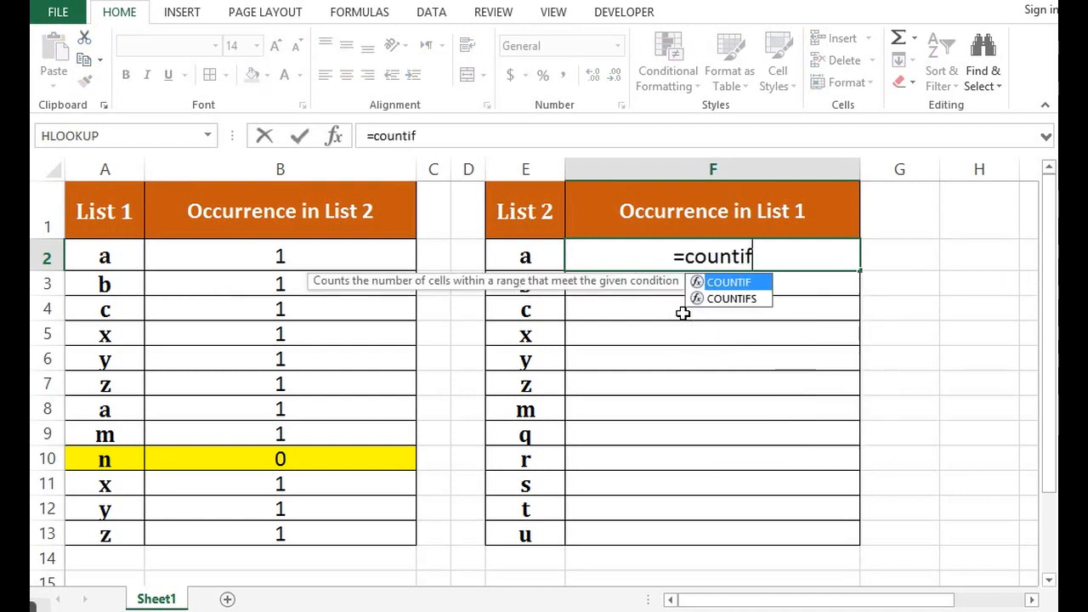
pyautogui.write('(')
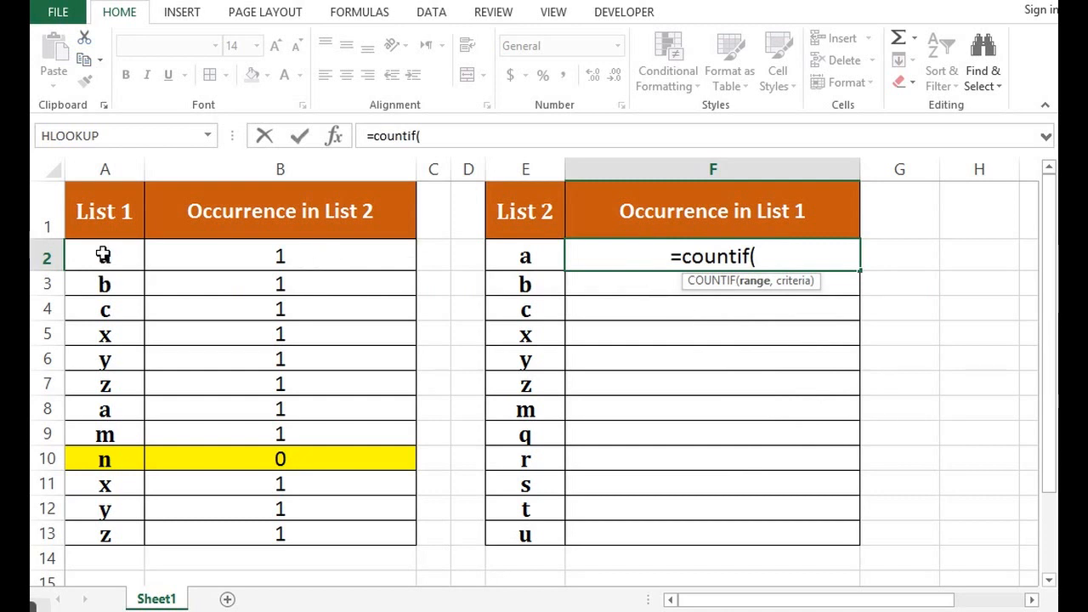
pyautogui.moveTo(103, 254); pyautogui.dragTo(109, 525)
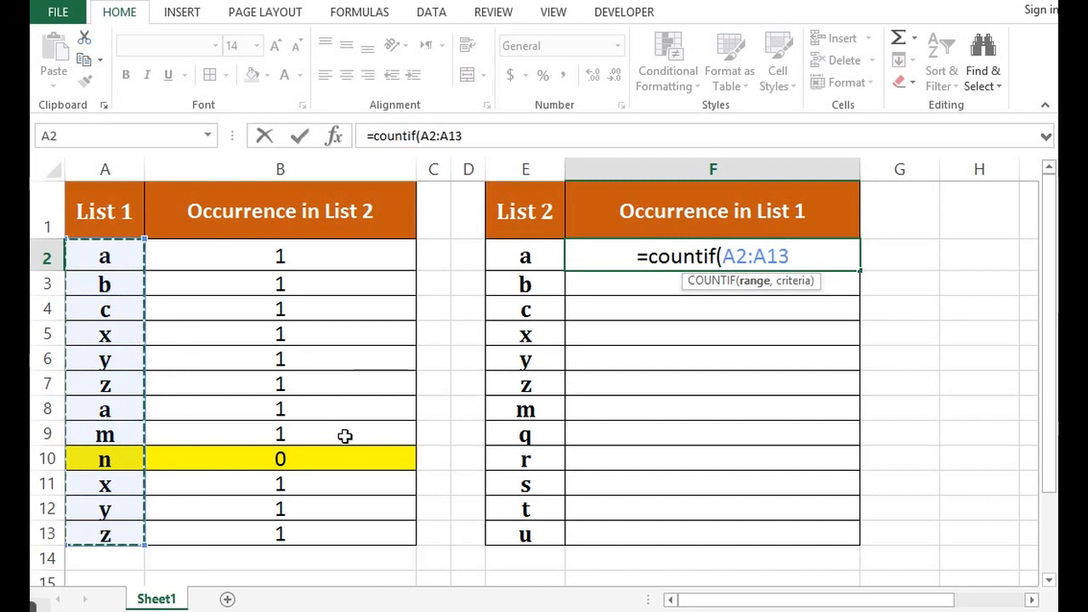
pyautogui.write(',')
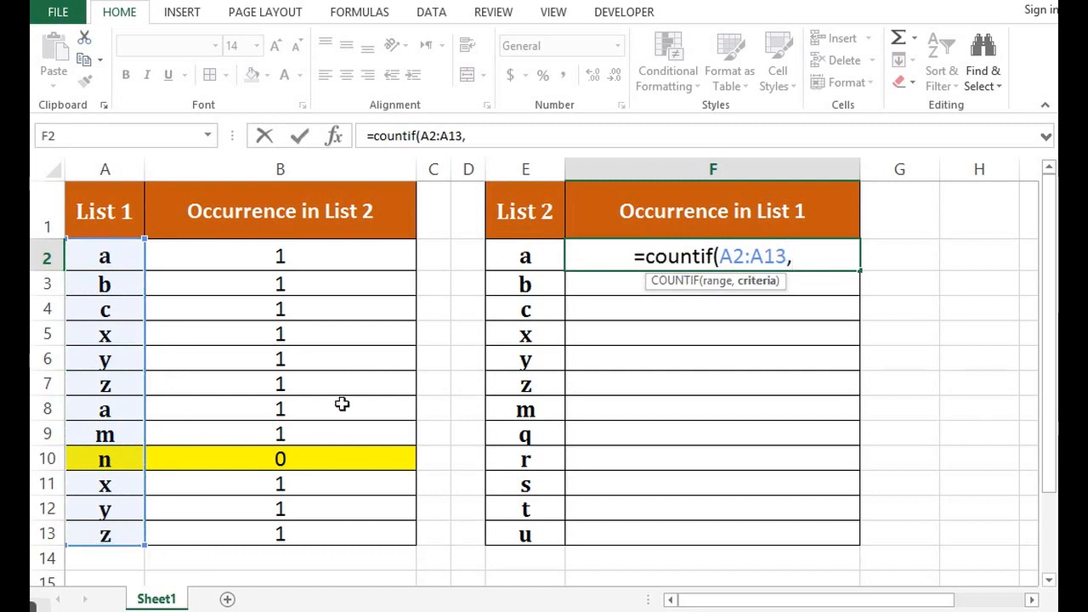
pyautogui.click(526, 258)
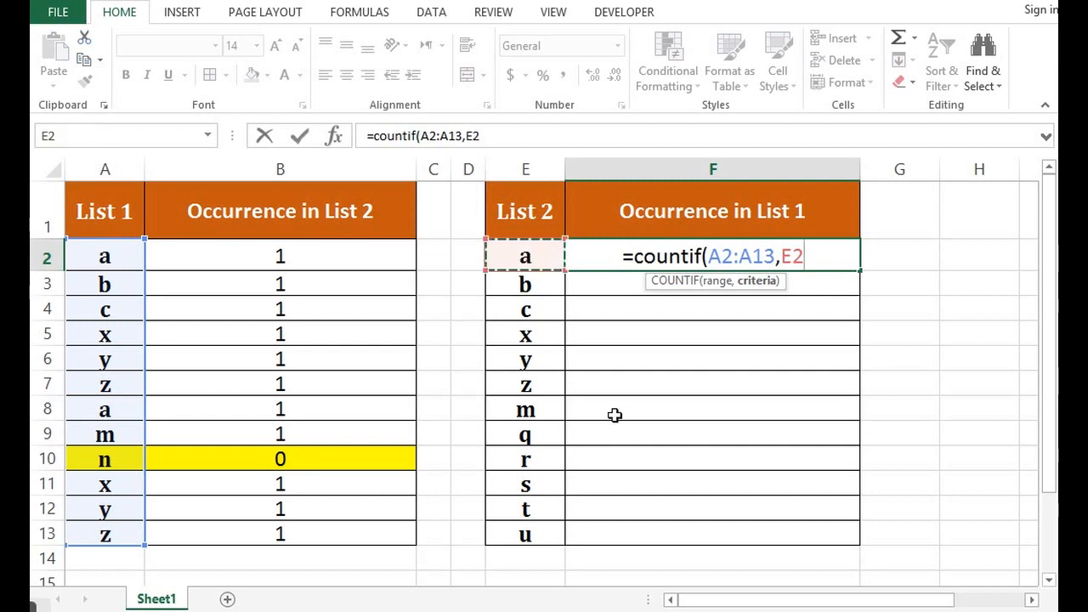
pyautogui.write(')')
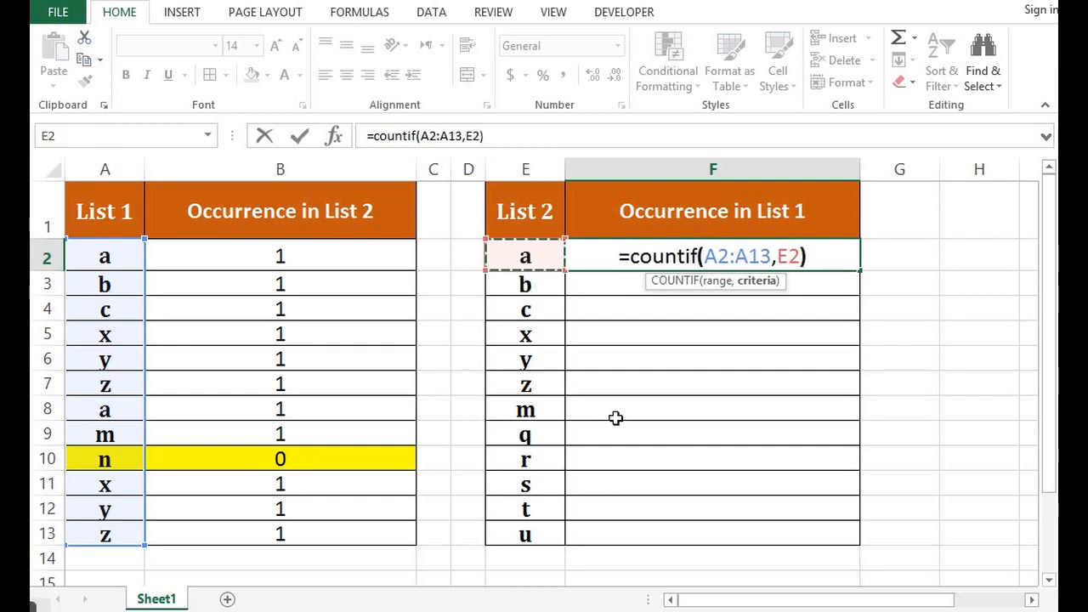
pyautogui.hotkey('ctrl', 'Return')
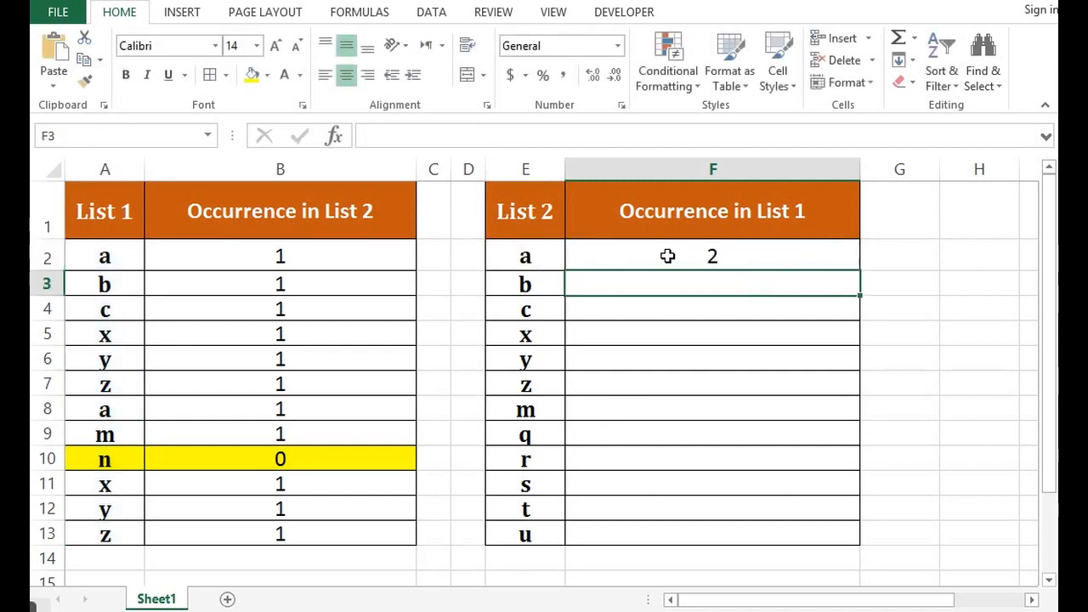
# Make the range in F2's formula absolute as $A$2:$A$13 and fill the formula down through F13
pyautogui.click(668, 256)
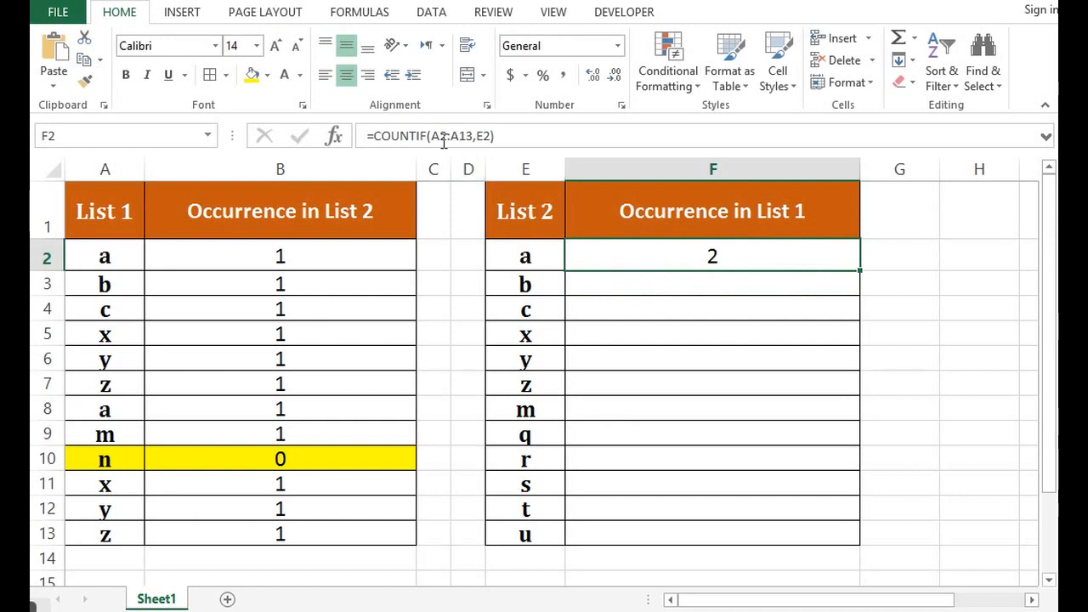
pyautogui.moveTo(432, 136); pyautogui.dragTo(471, 138)
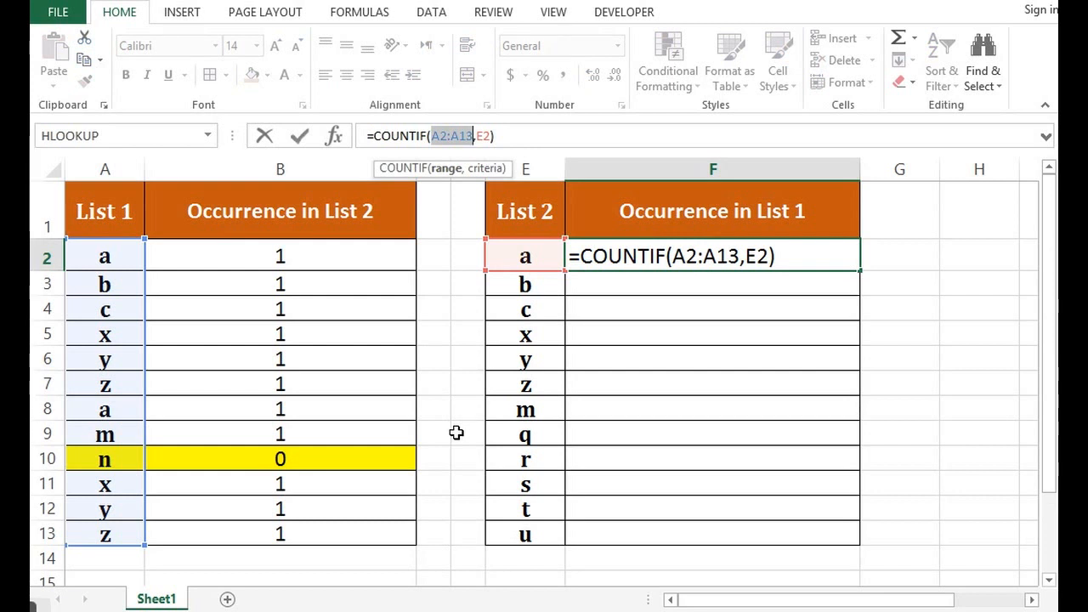
pyautogui.press('F4')
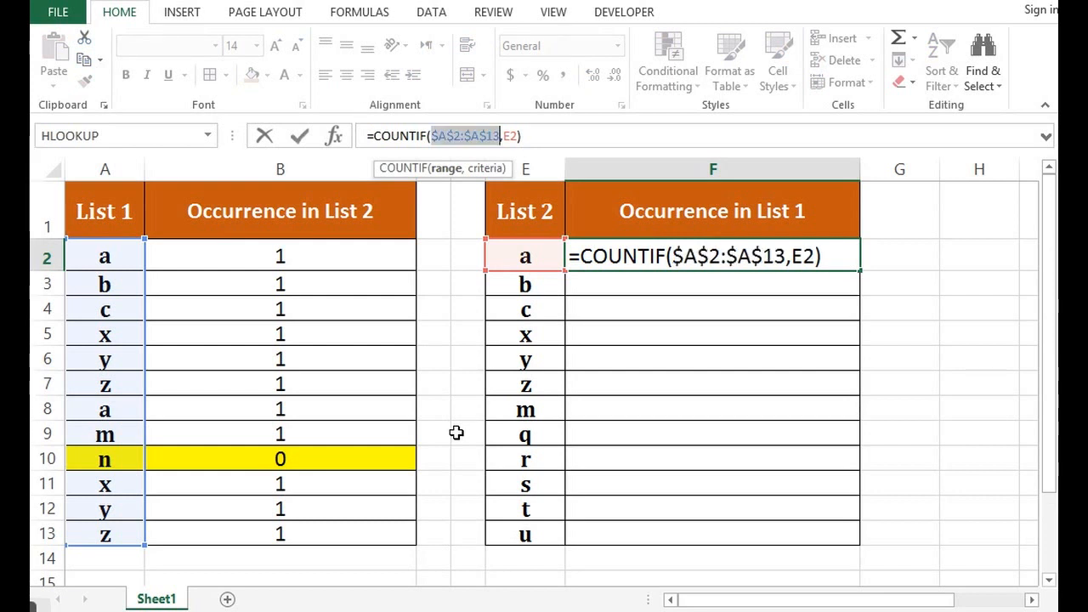
pyautogui.press('Return')
pyautogui.click(786, 255)
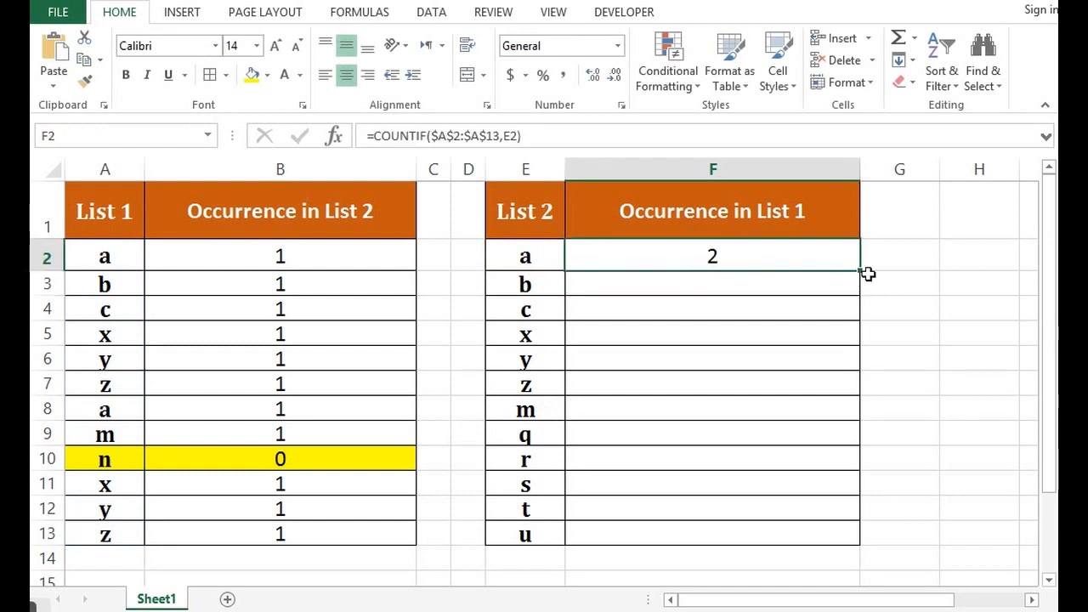
pyautogui.moveTo(860, 271); pyautogui.dragTo(854, 518)
# Highlight the two a entries in List 1, A2 and A8, with a yellow fill and undo it
pyautogui.click(644, 251)
pyautogui.moveTo(541, 257); pyautogui.dragTo(628, 265)
pyautogui.click(124, 257)
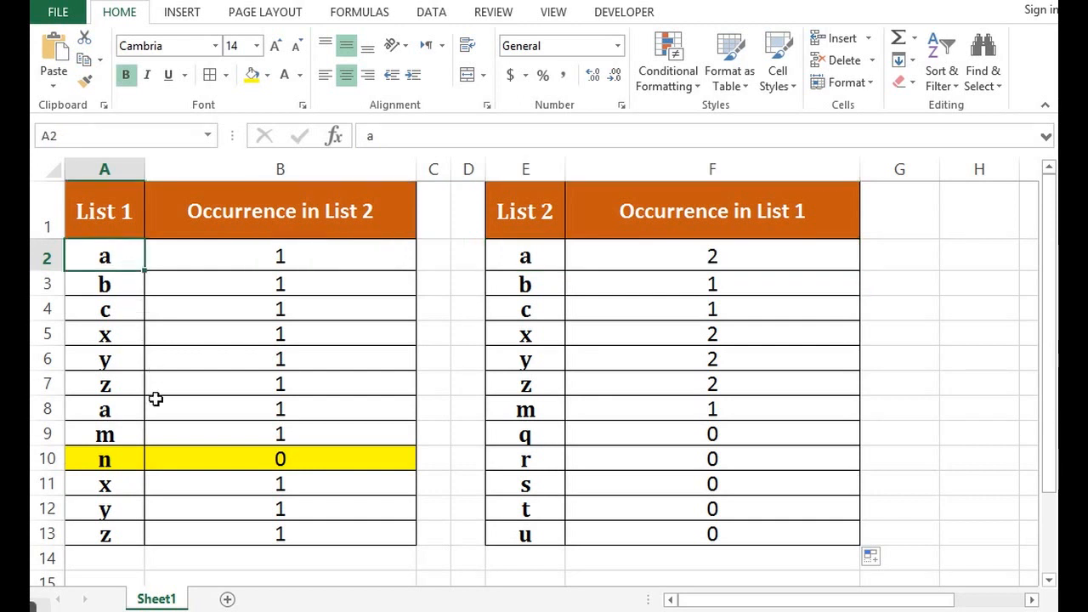
pyautogui.keyDown('ctrl'); pyautogui.click(122, 410); pyautogui.keyUp('ctrl')
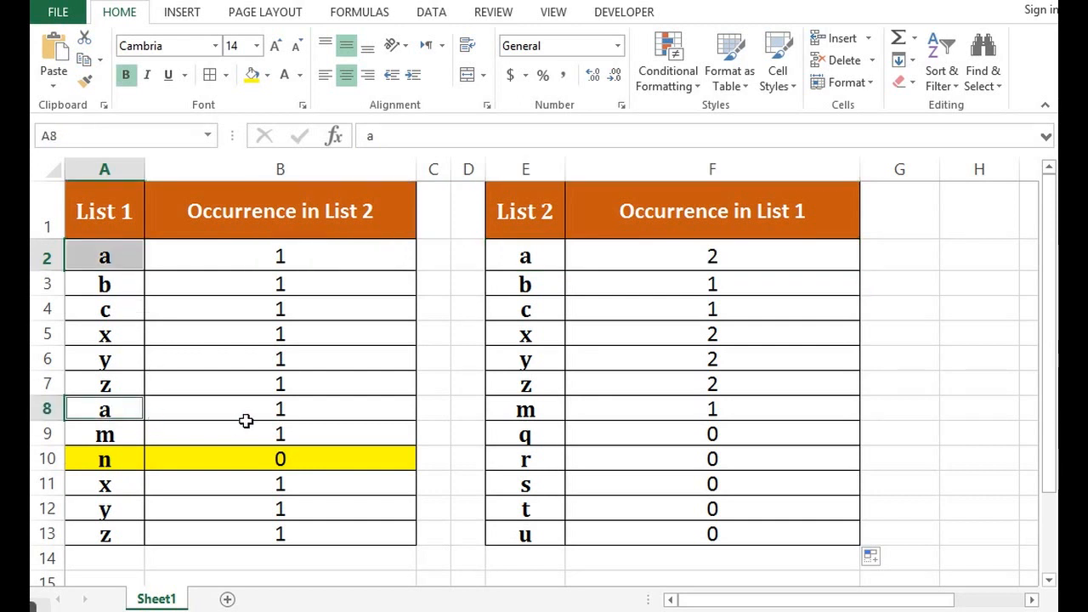
pyautogui.click(250, 74)
pyautogui.hotkey('ctrl', 'z')
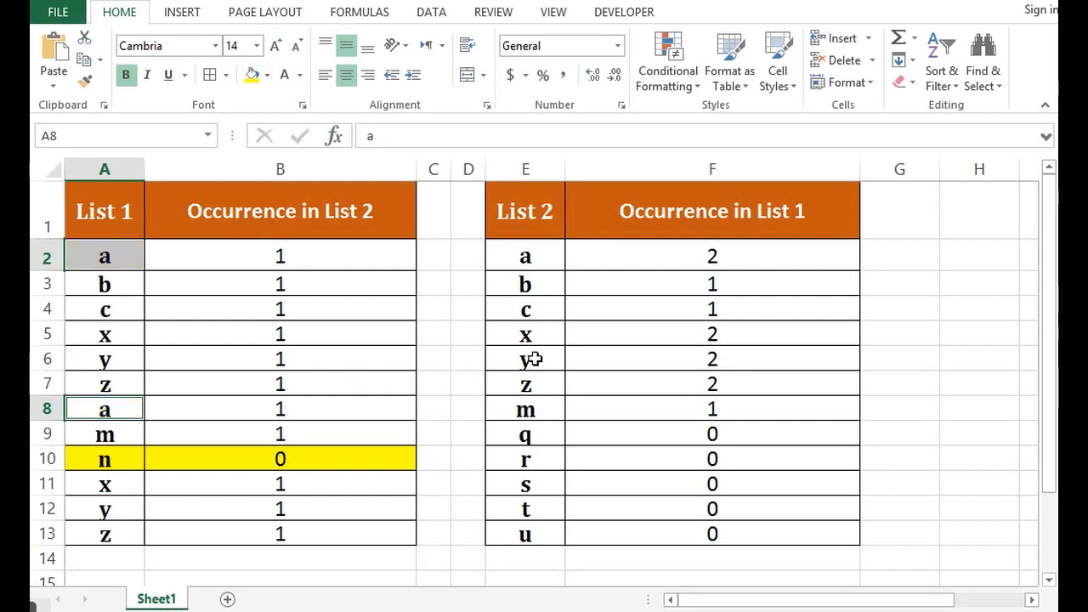
# Highlight the List 2 items q through u and their counts, E9:F13, with a yellow fill
pyautogui.click(675, 306)
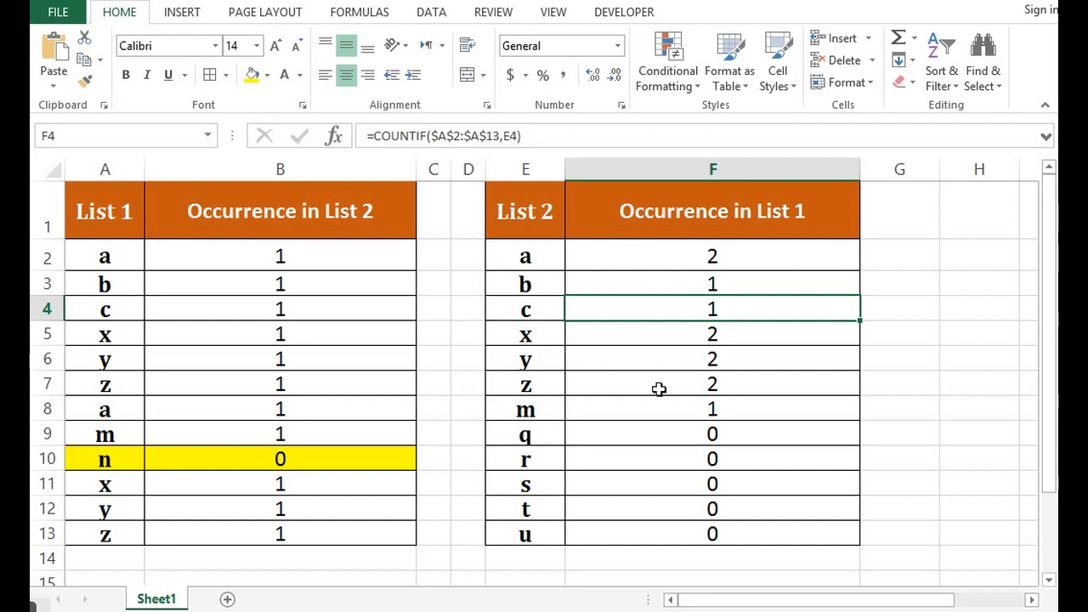
pyautogui.moveTo(531, 435); pyautogui.dragTo(665, 533)
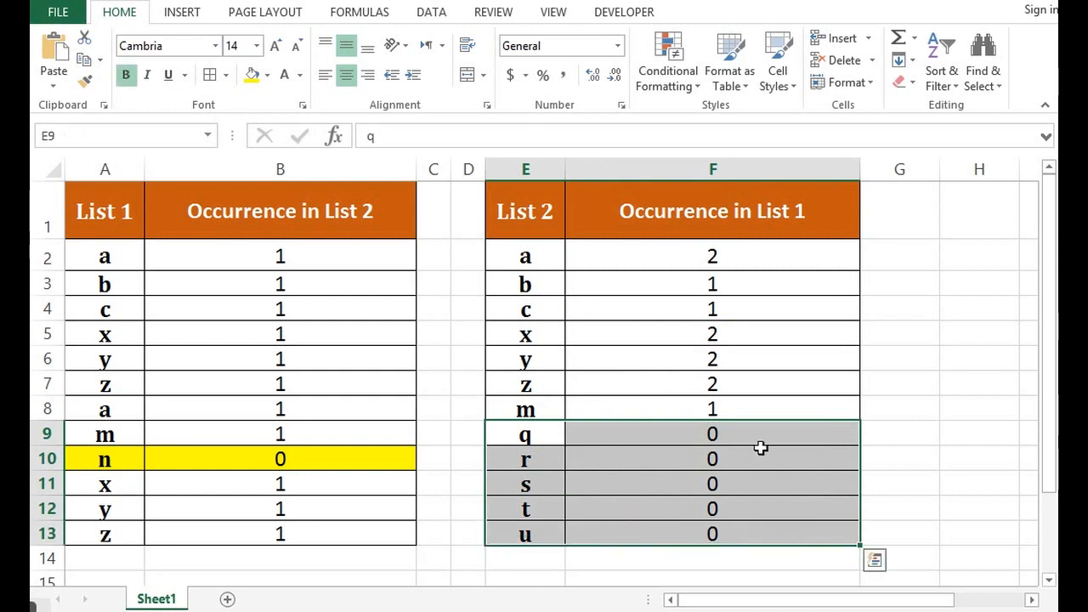
pyautogui.click(252, 78)
pyautogui.click(920, 454)
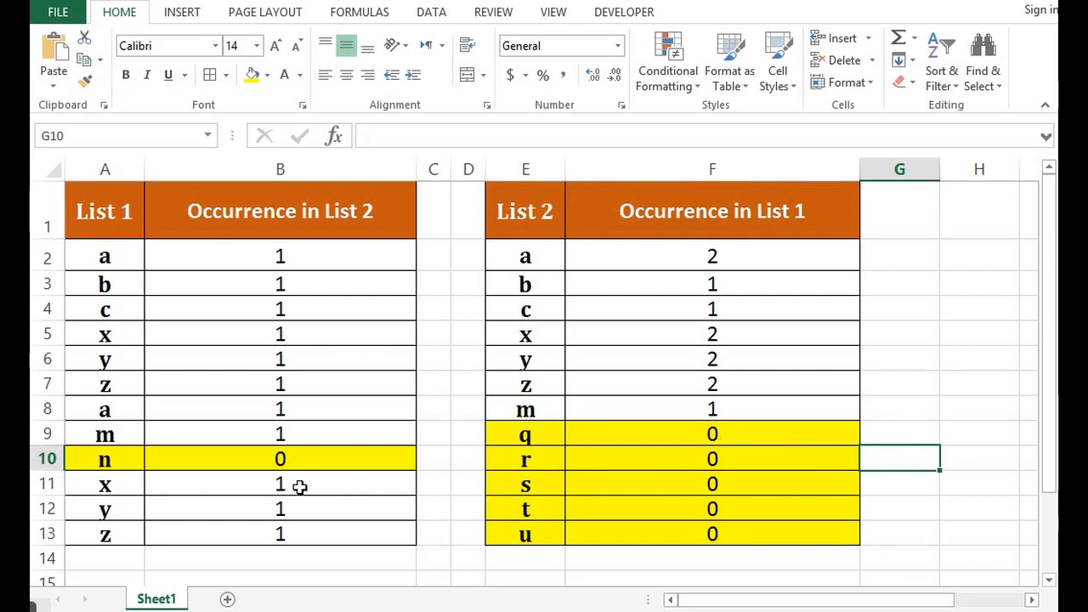
pyautogui.moveTo(119, 456); pyautogui.dragTo(212, 459)
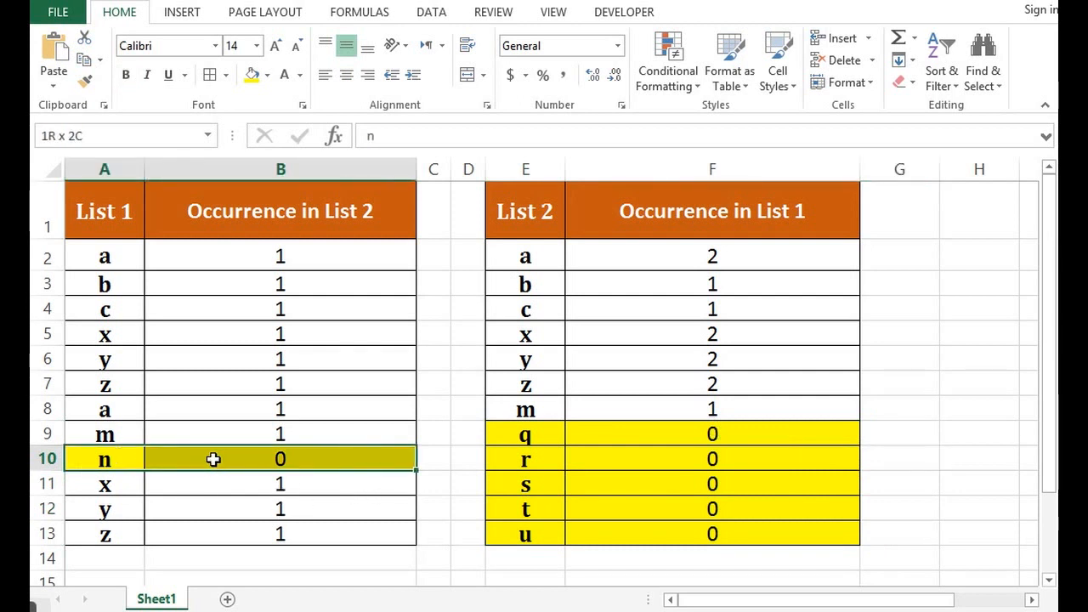
pyautogui.moveTo(553, 440); pyautogui.dragTo(688, 529)
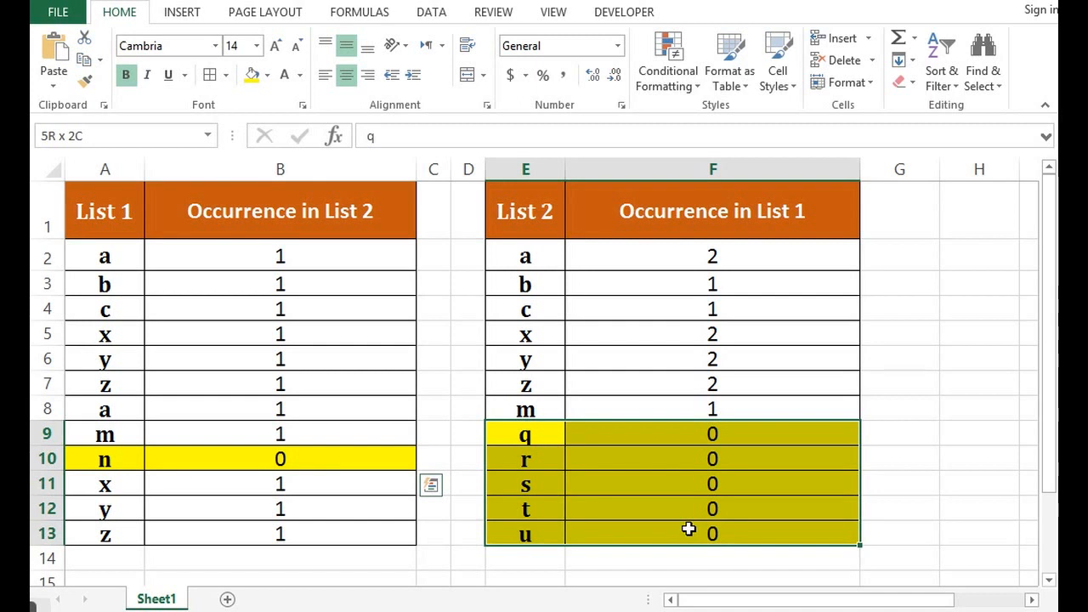
pyautogui.moveTo(688, 529); pyautogui.dragTo(688, 526)
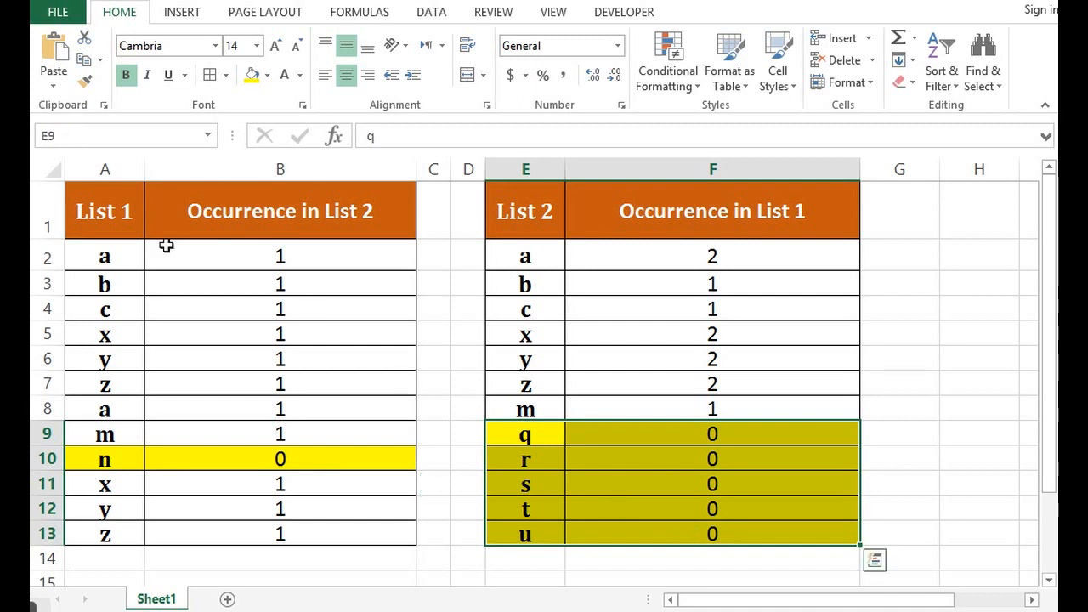
pyautogui.click(110, 212)
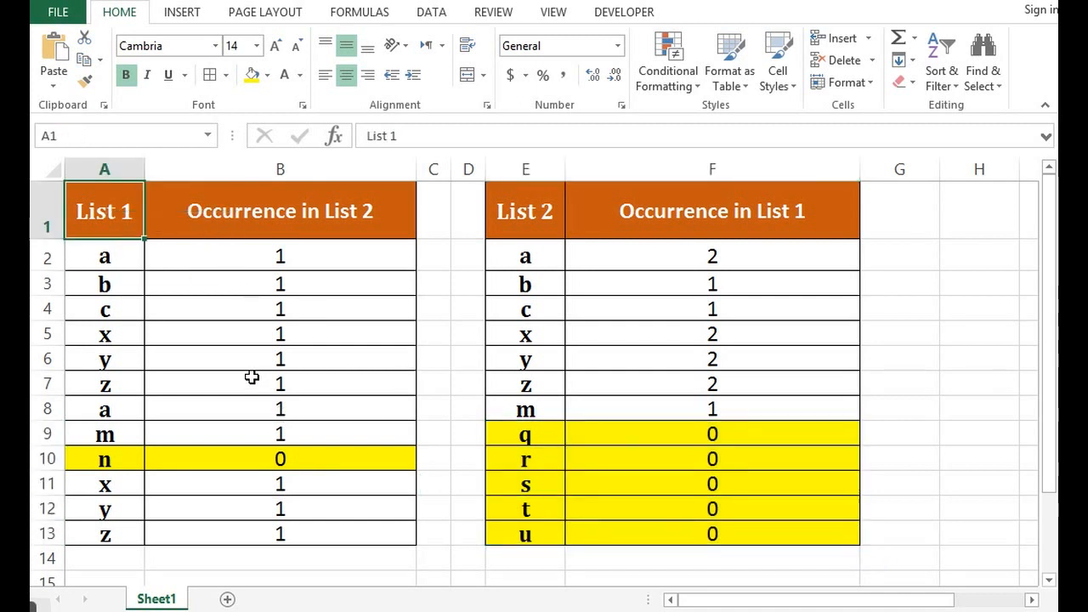